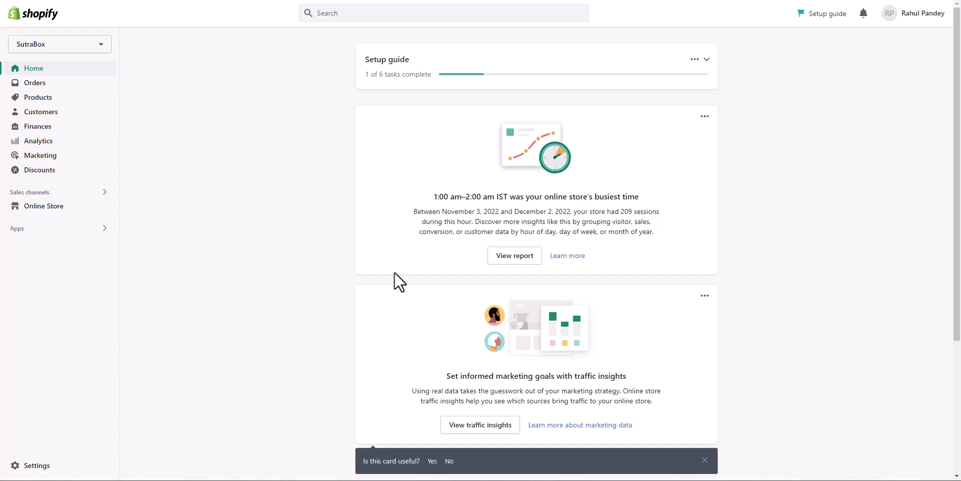
Export all products from the Products list as a CSV file for Excel
left_click(29, 100)
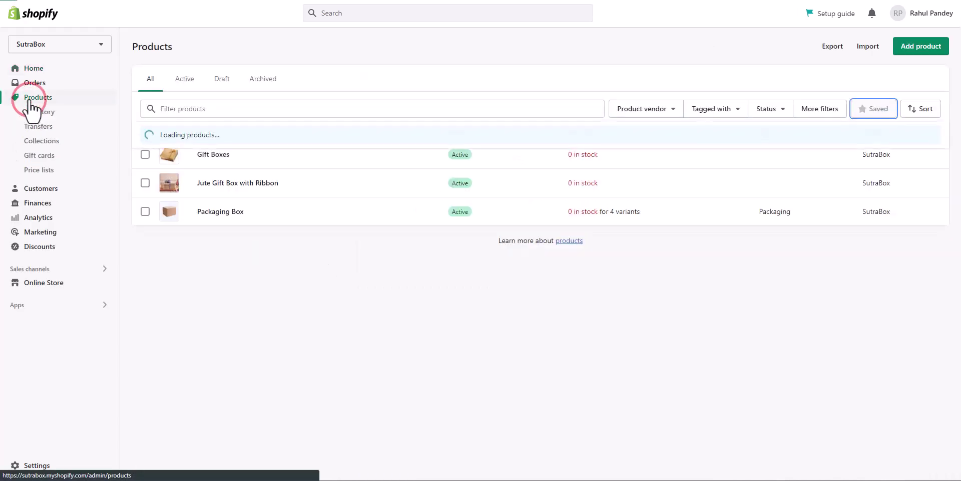
left_click(145, 132)
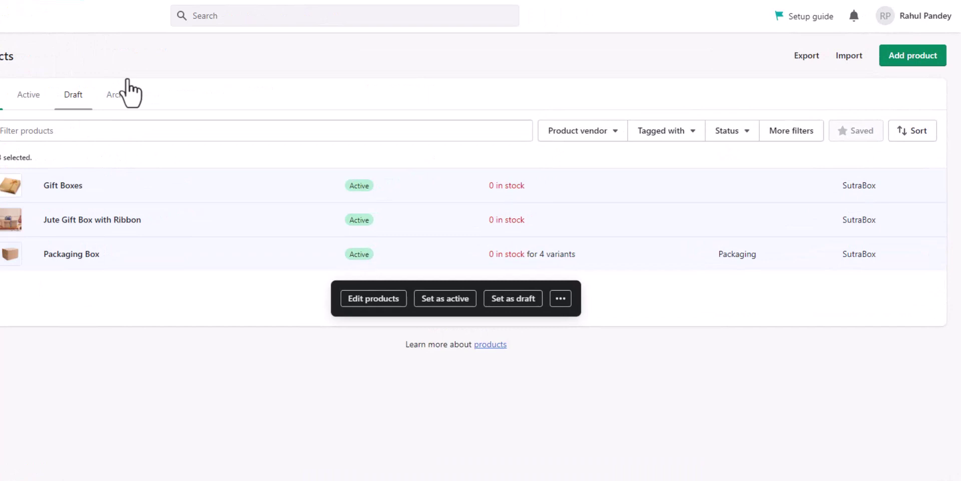
left_click(826, 47)
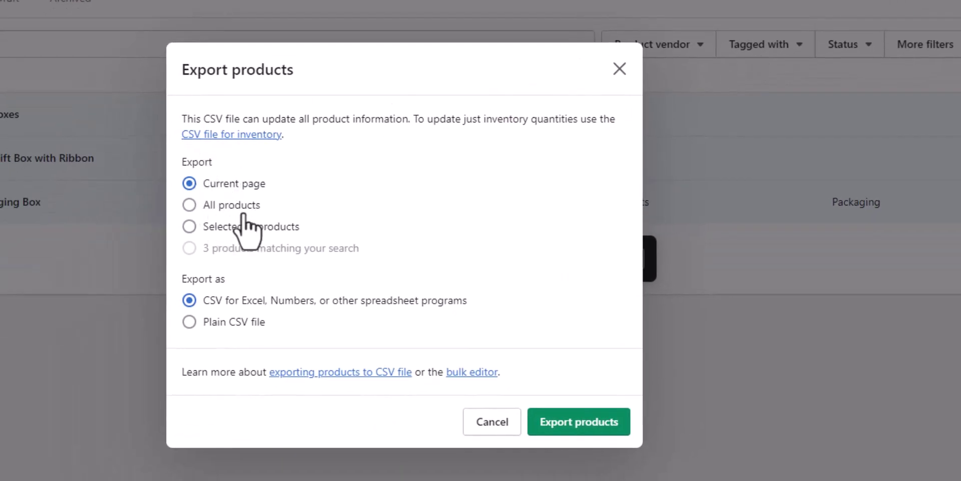
left_click(244, 203)
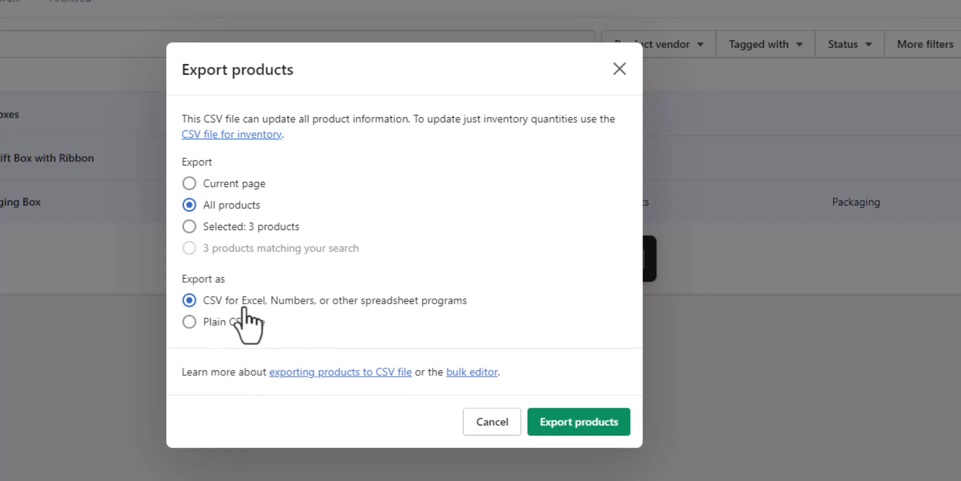
left_click(595, 423)
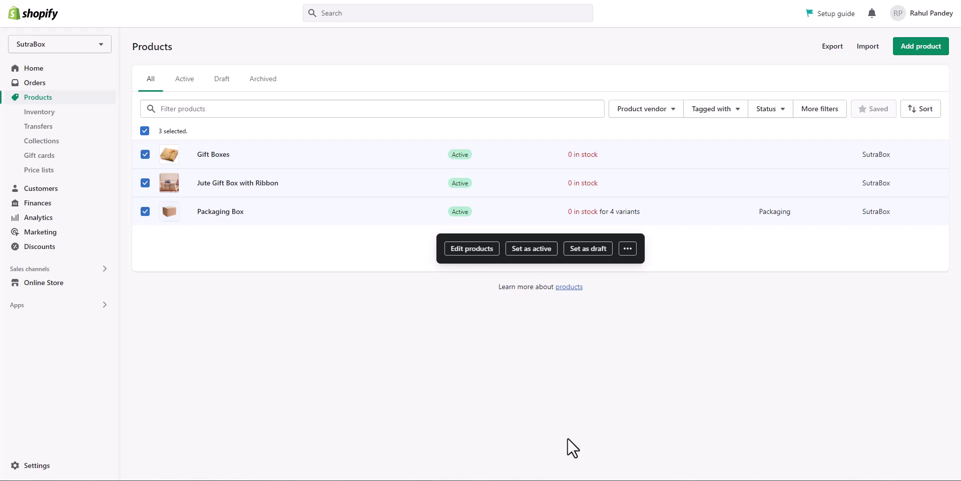
Look over the empty Orders, Gift cards and Price lists pages
left_click(20, 83)
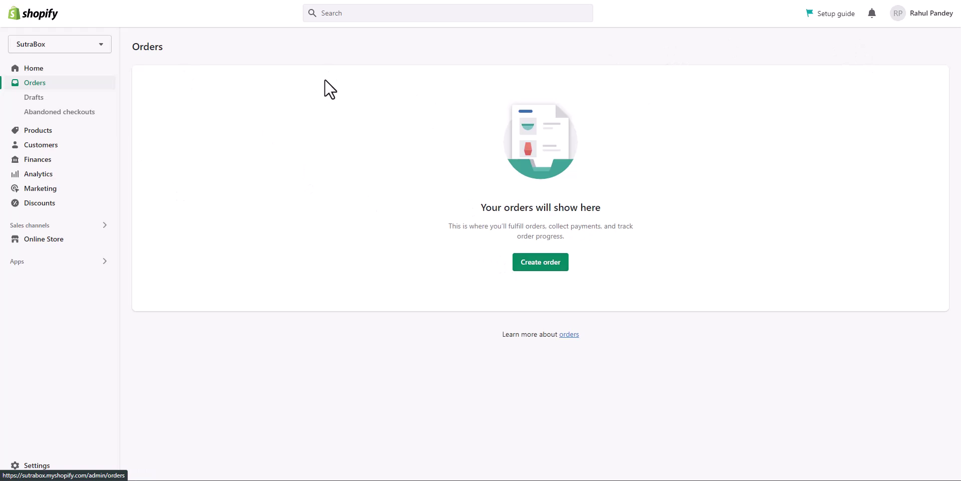
left_click(47, 135)
left_click(53, 160)
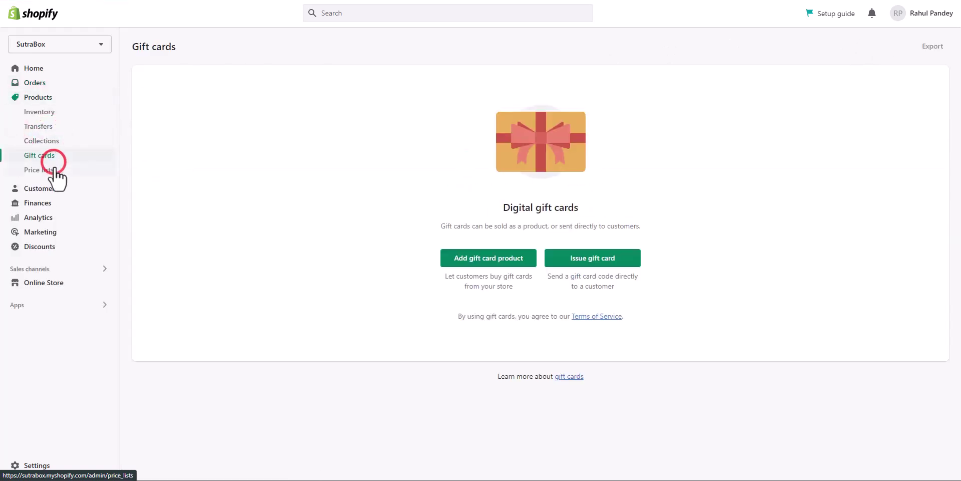
left_click(55, 172)
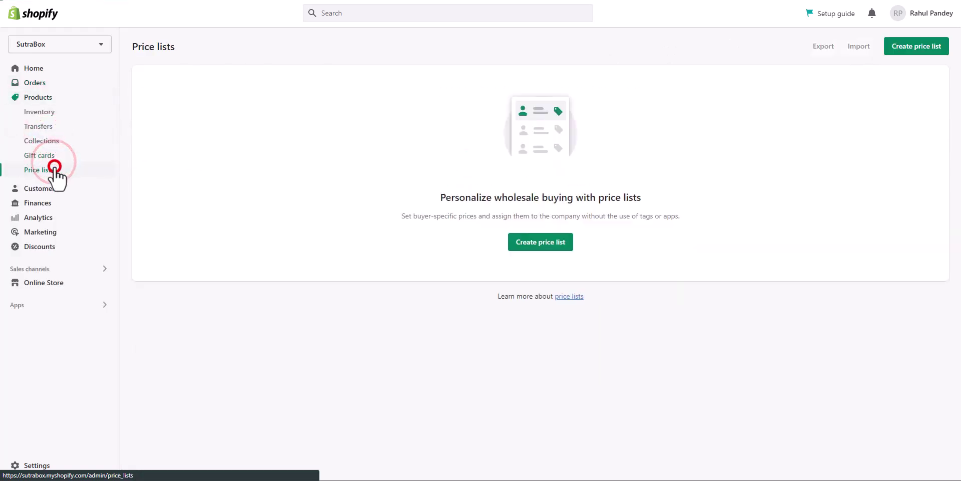
Select all six Inventory variants and open the All variants export, closing it without exporting
left_click(64, 114)
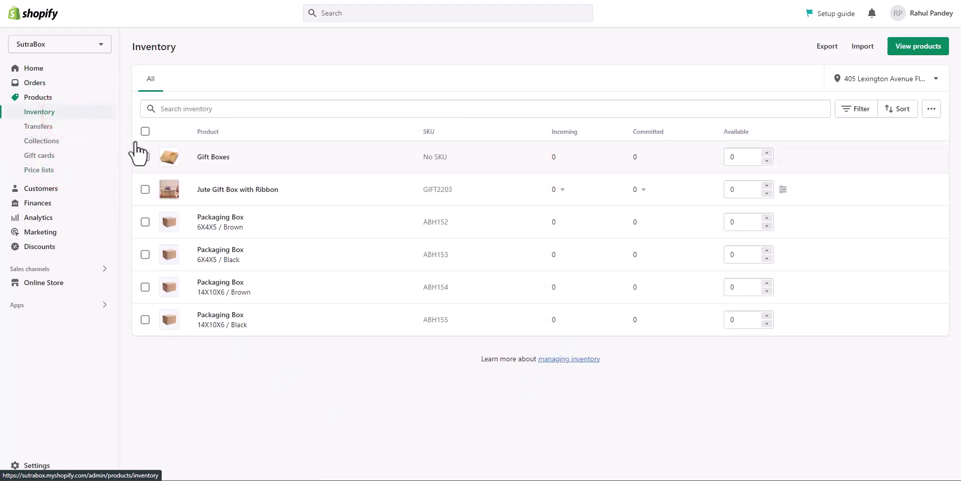
left_click(144, 131)
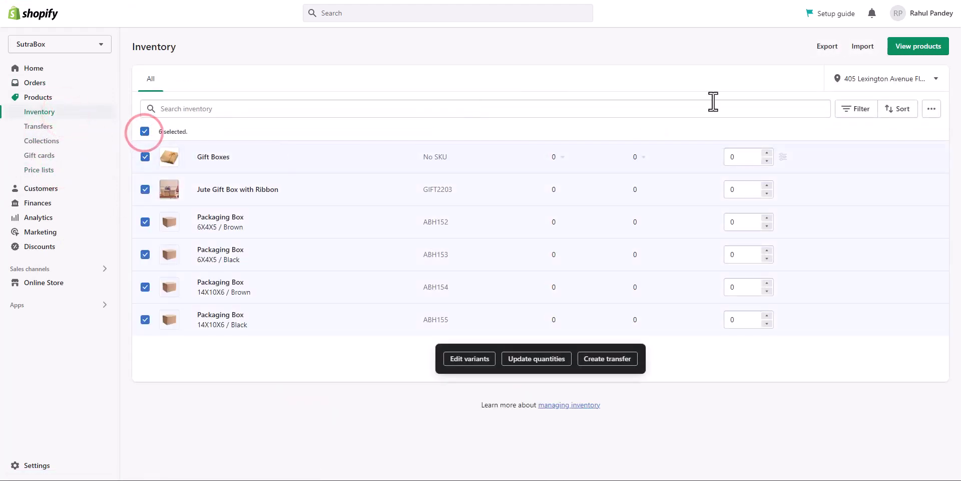
left_click(827, 46)
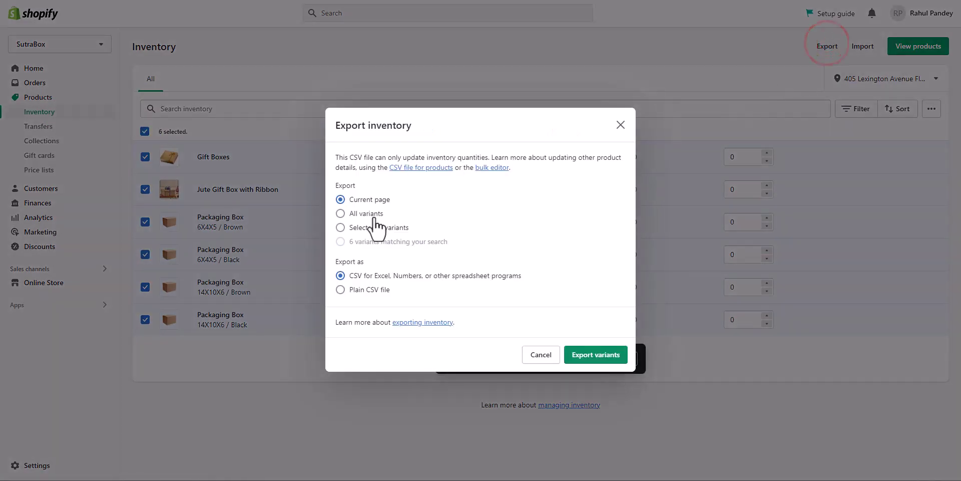
left_click(368, 213)
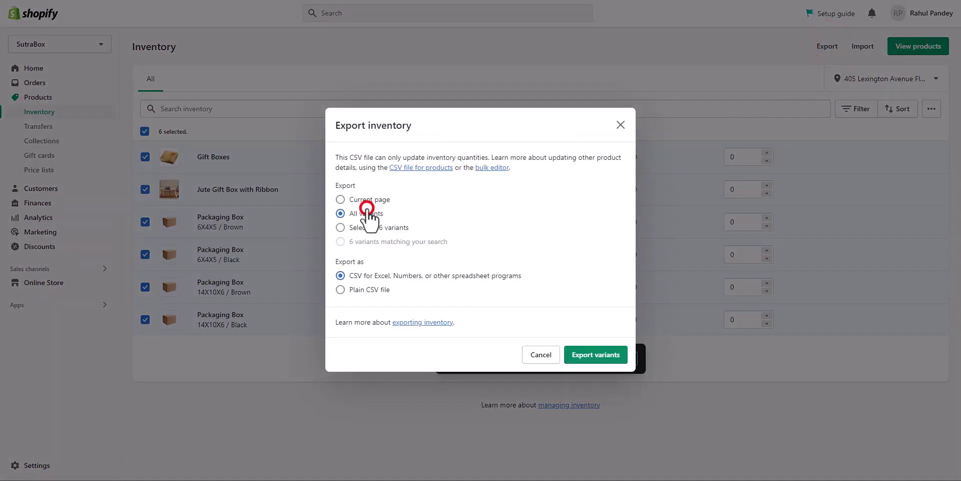
left_click(621, 125)
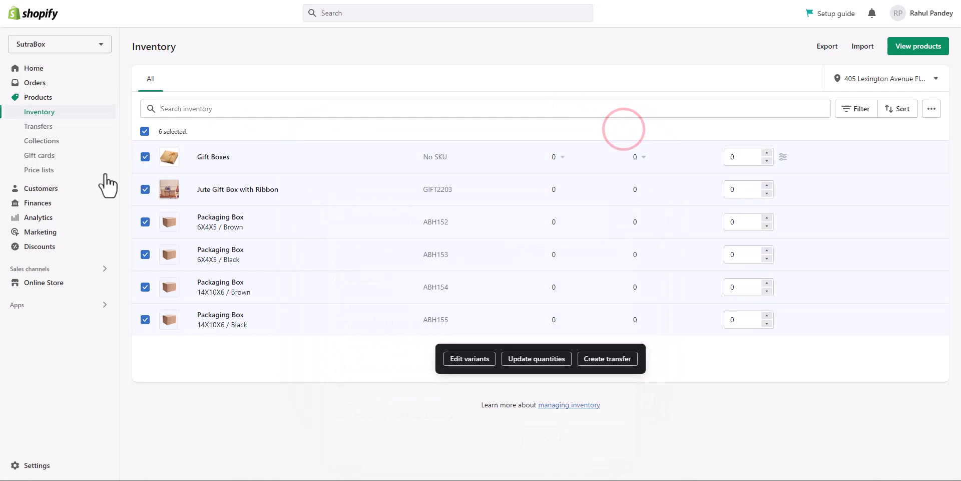
Select the single customer on the Customers page; open, then close the export dialog without exporting
left_click(55, 189)
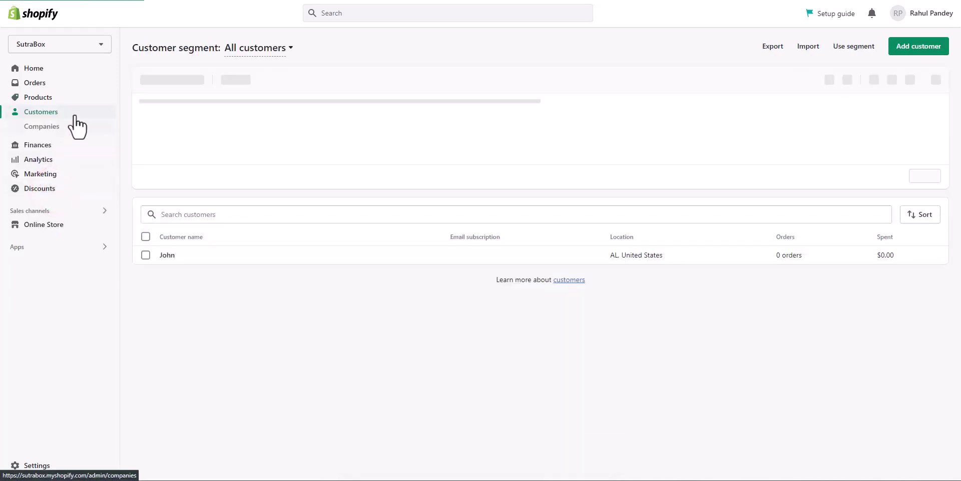
left_click(146, 142)
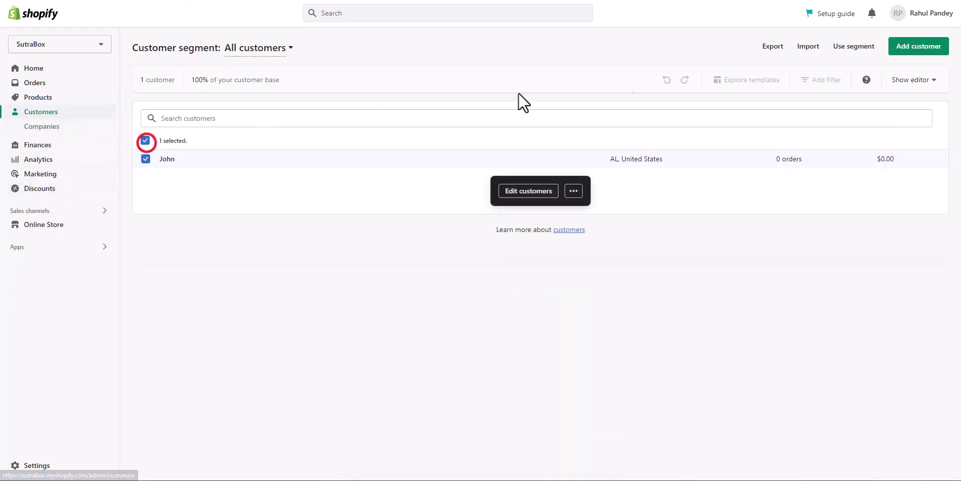
left_click(772, 45)
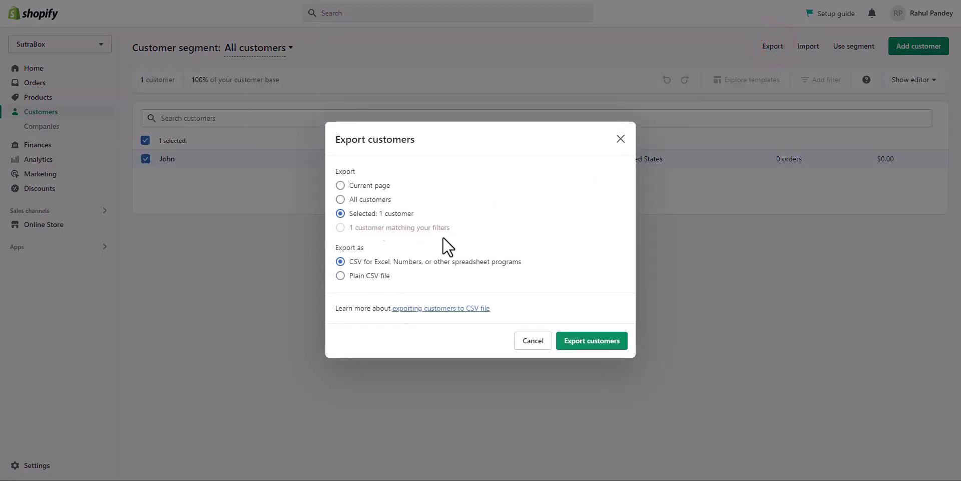
left_click(620, 139)
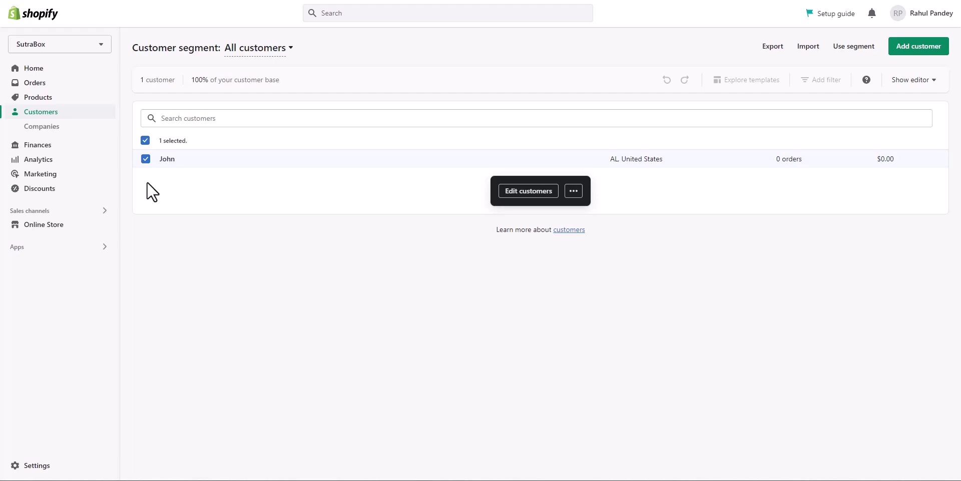
Request the Dawn theme file download from Online Store > Themes and send it by e-mail
left_click(56, 223)
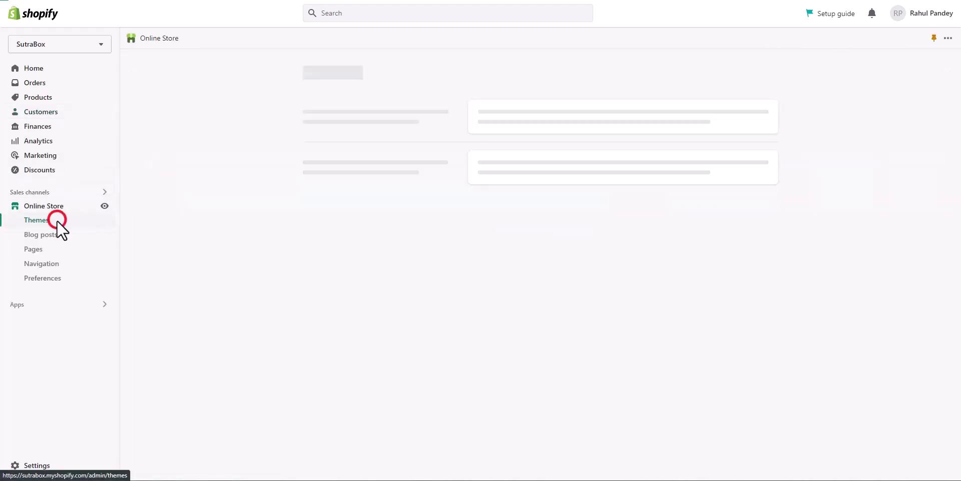
left_click(56, 224)
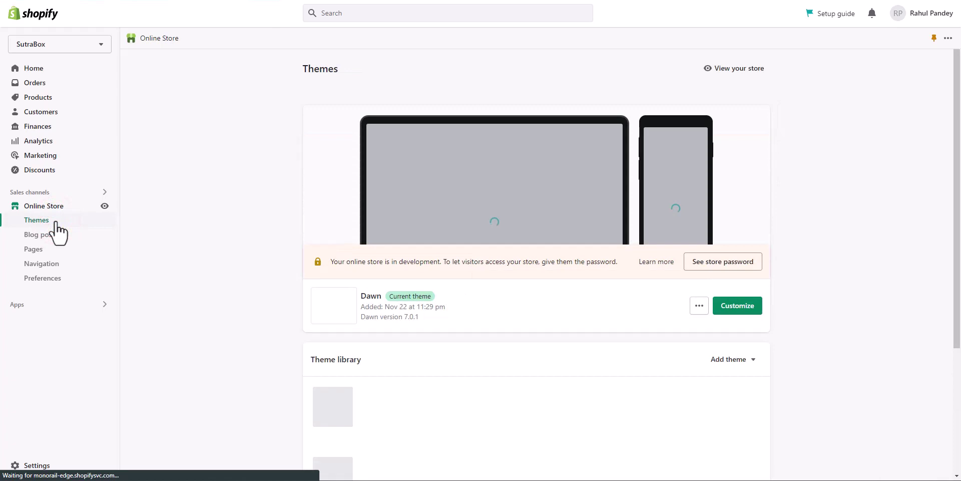
scroll(258, 230, "down", 3)
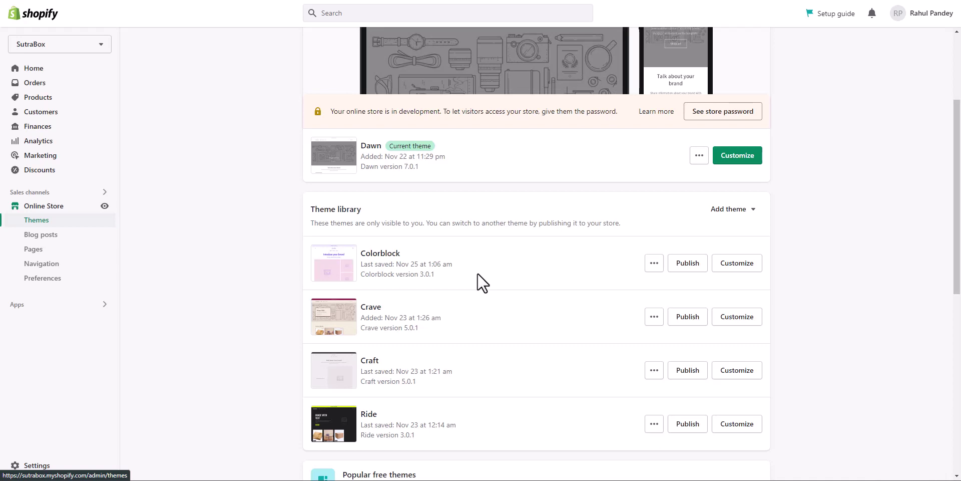
left_click(698, 156)
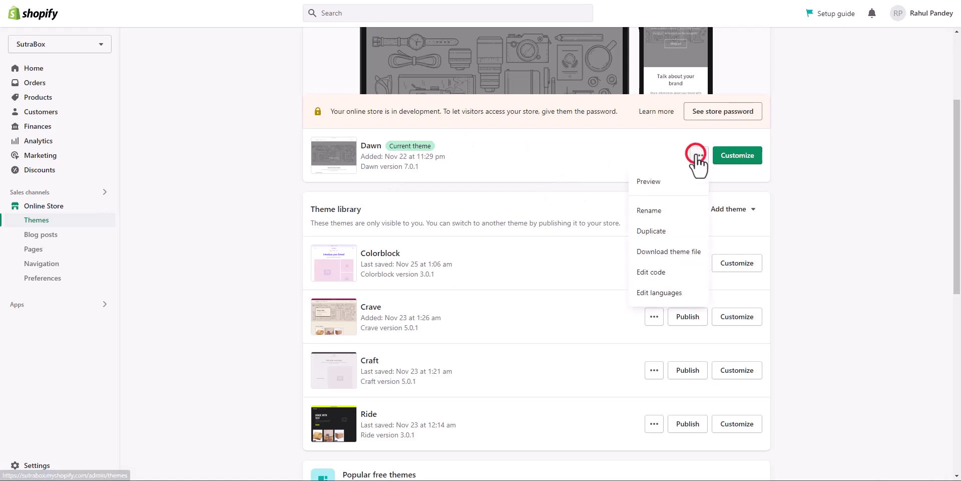
left_click(678, 250)
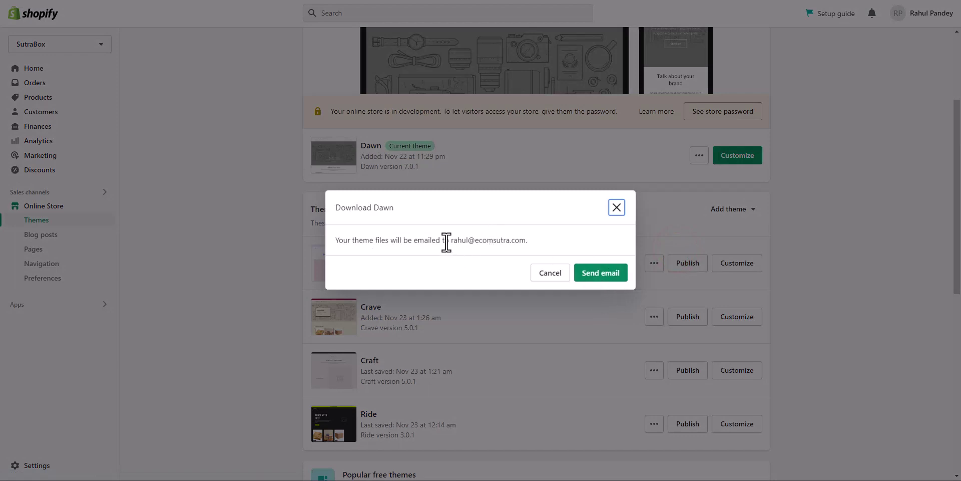
left_click_drag(450, 242, 533, 243)
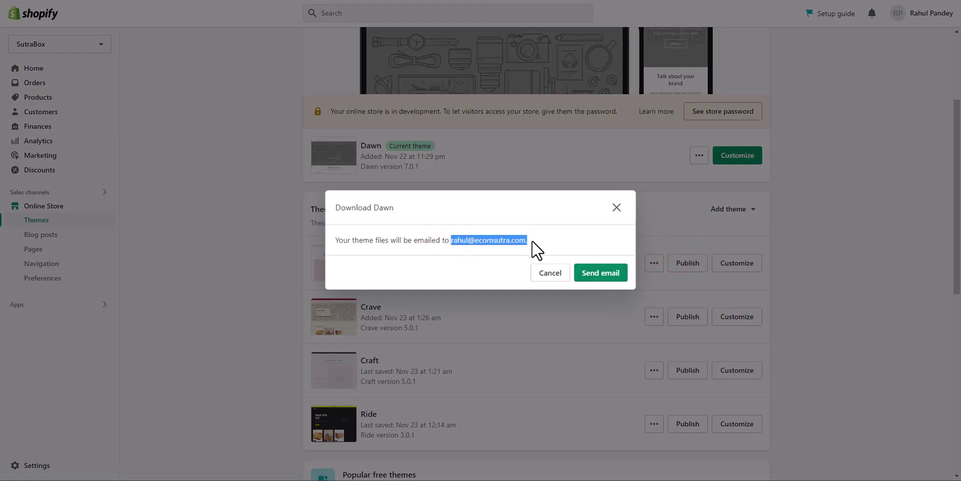
left_click(547, 240)
left_click(597, 269)
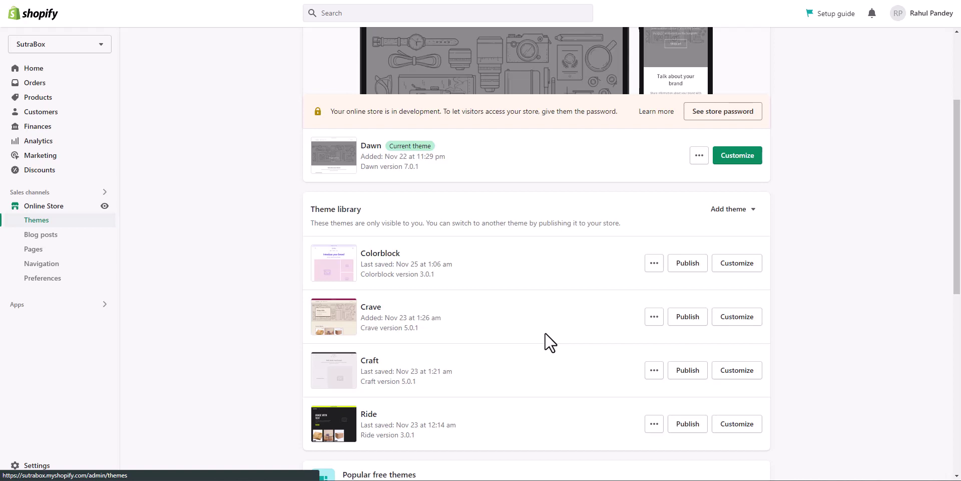
Check the Blog posts and Pages lists, selecting all pages, then return to Blog posts
left_click(29, 235)
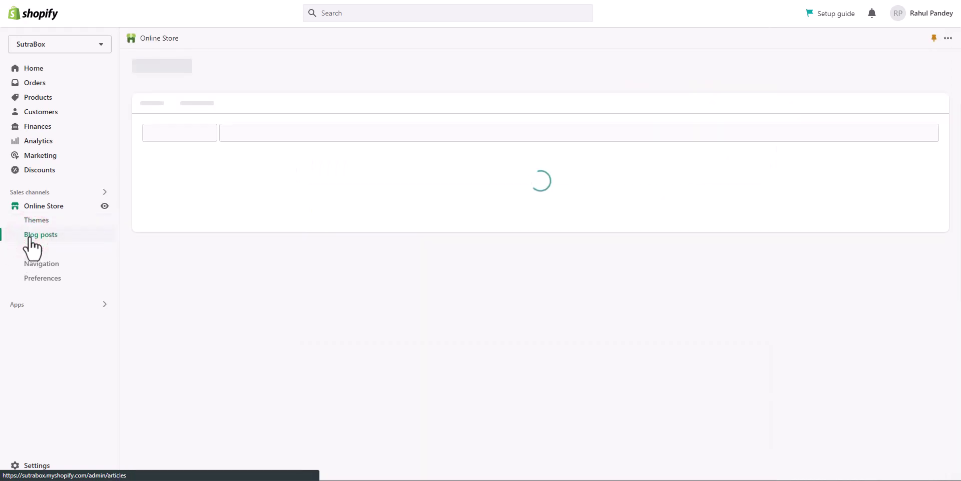
left_click(38, 254)
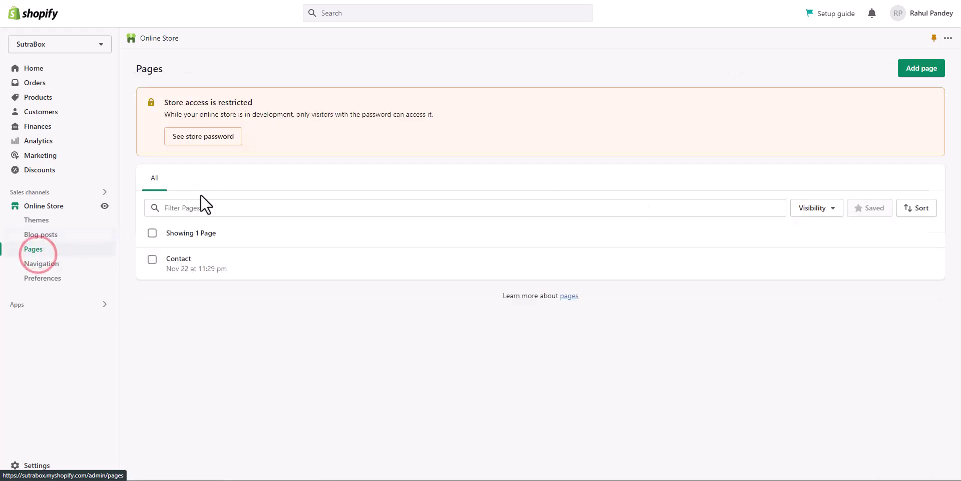
left_click(152, 233)
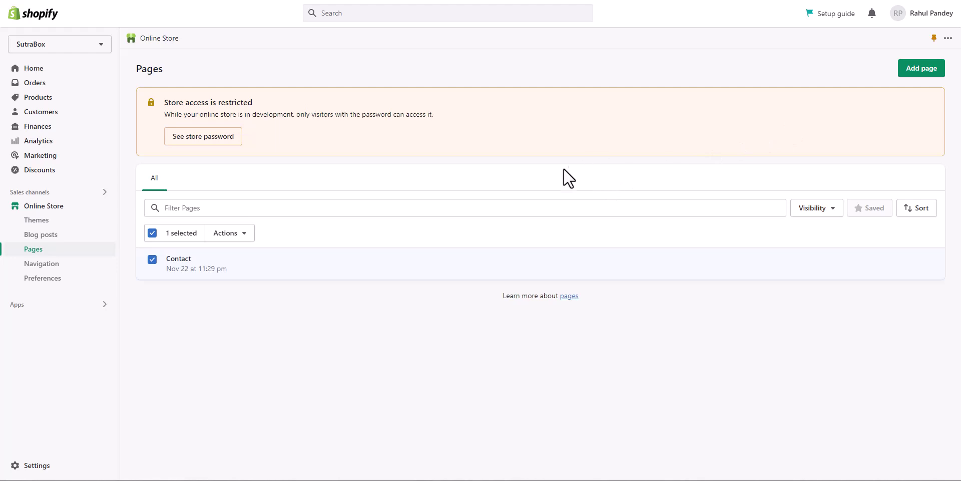
left_click(38, 239)
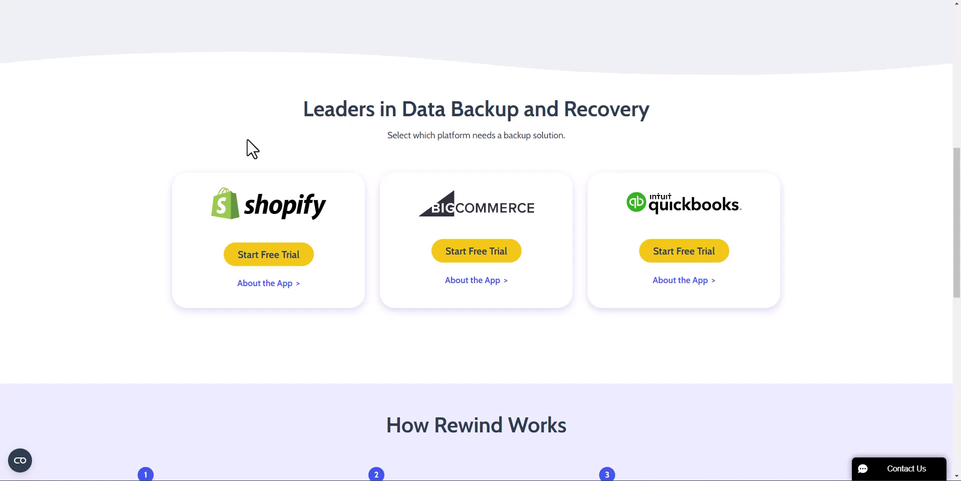
Start Rewind's 7-day Shopify free trial and add Rewind Backups from its App Store listing
scroll(253, 149, "up", 10)
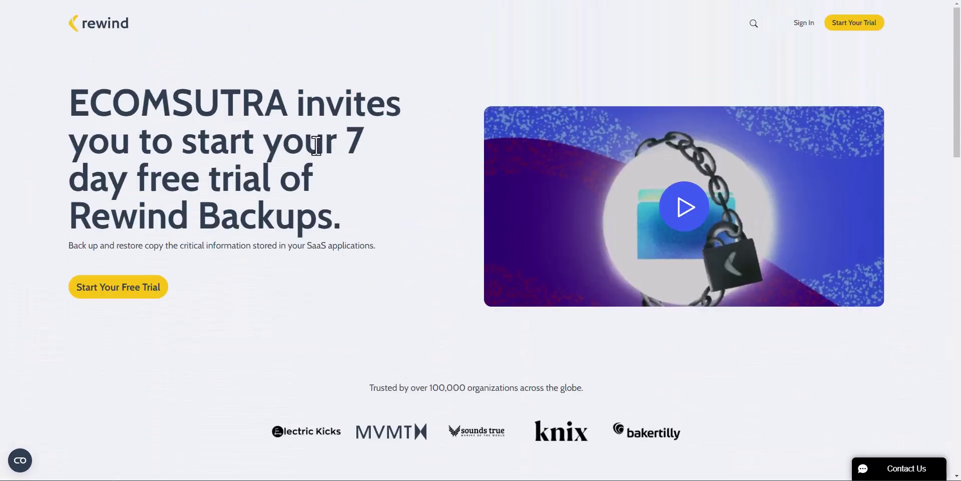
left_click_drag(347, 140, 275, 185)
left_click(263, 256)
scroll(263, 257, "down", 10)
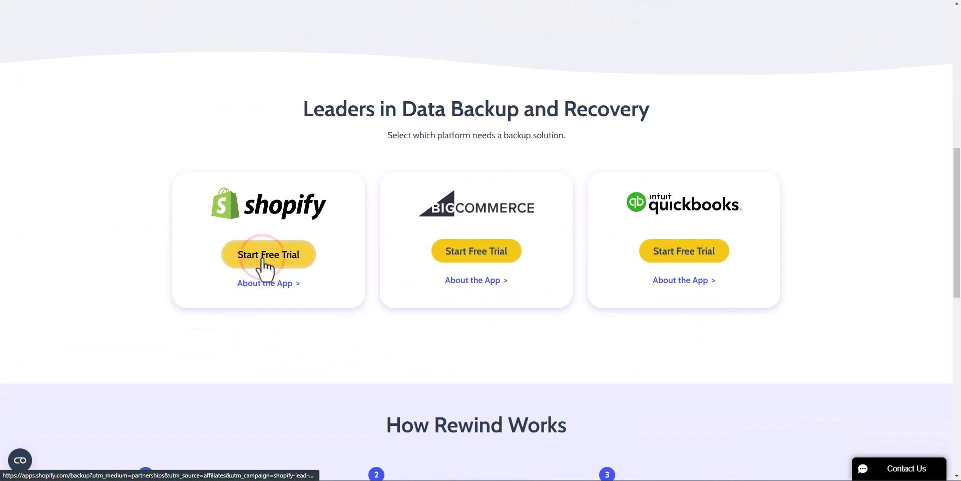
left_click(264, 265)
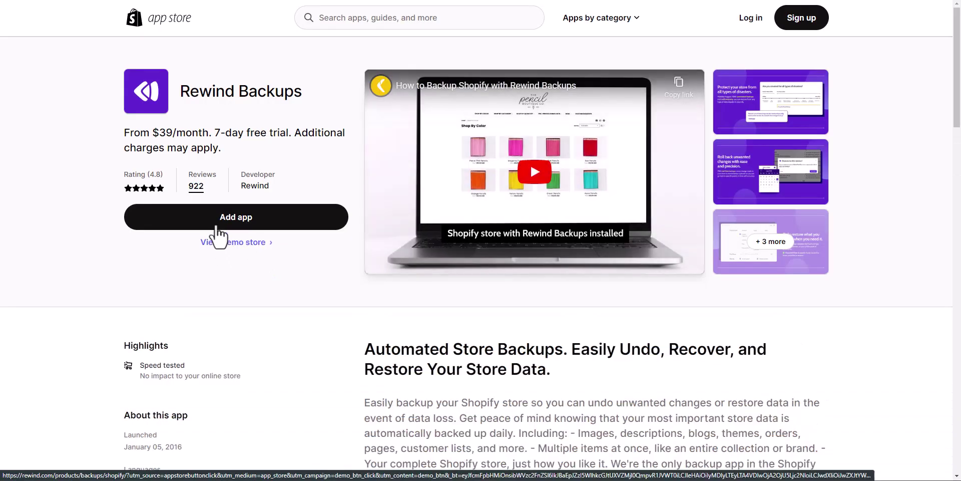
left_click(246, 222)
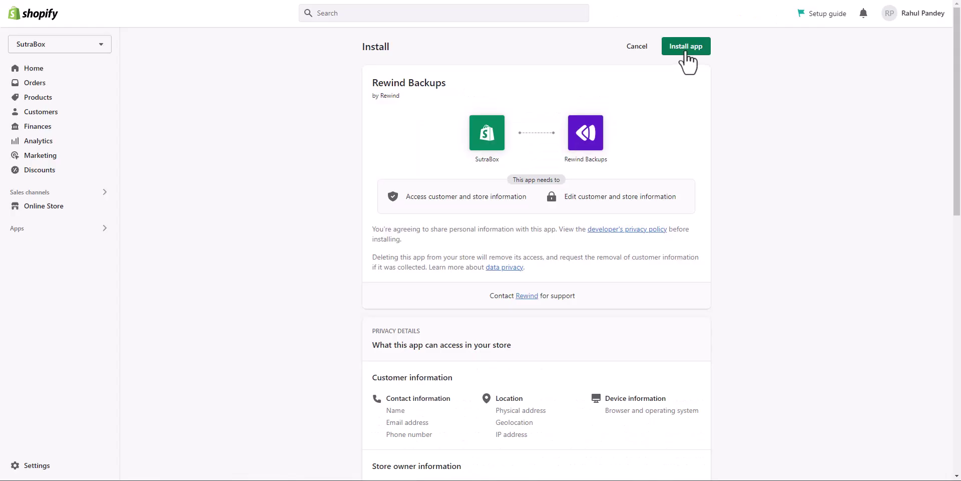
Install Rewind Backups on SutraBox, review the backed-up item counts, and switch to the vault
left_click(685, 50)
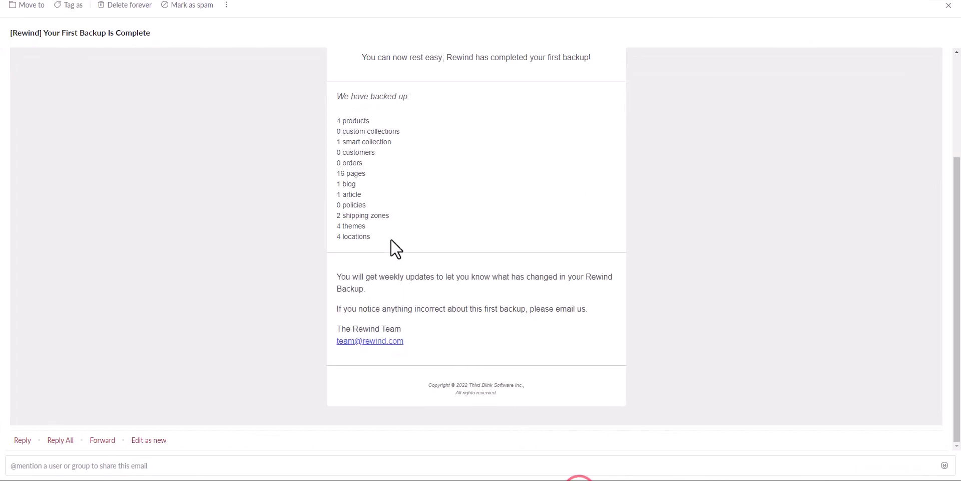
left_click_drag(335, 120, 393, 242)
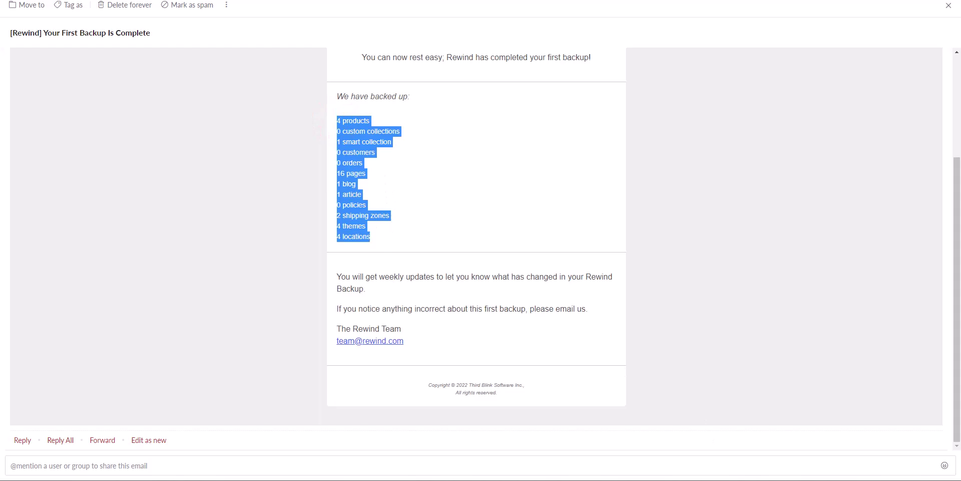
key("alt+Tab")
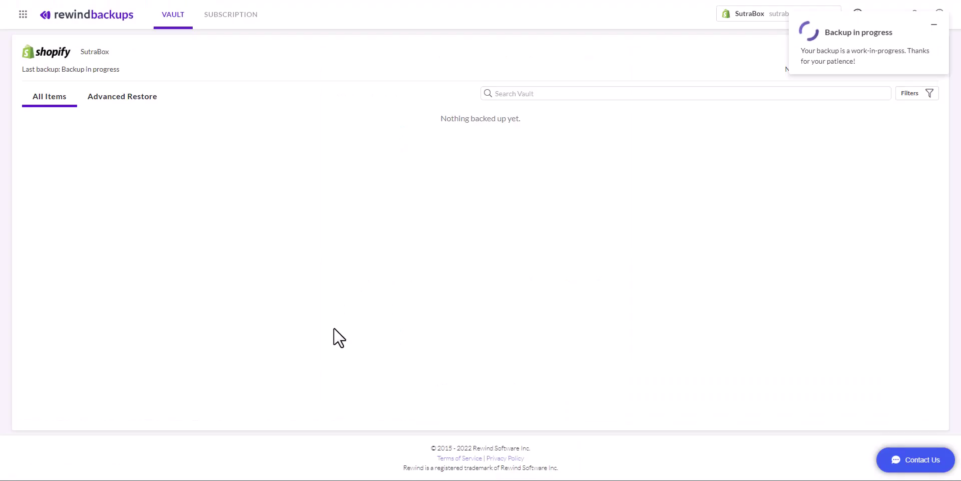
Set up an Advanced Restore of all item types to December 7, 2022
left_click(128, 97)
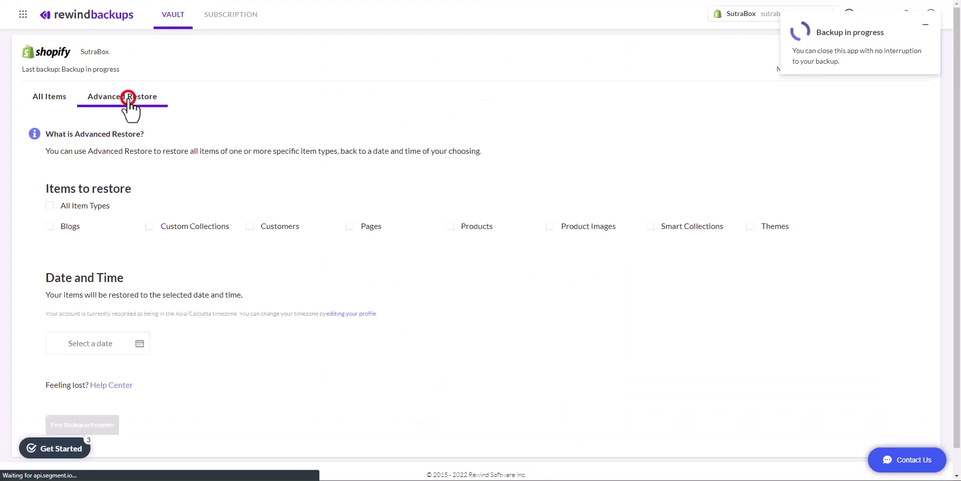
left_click(88, 210)
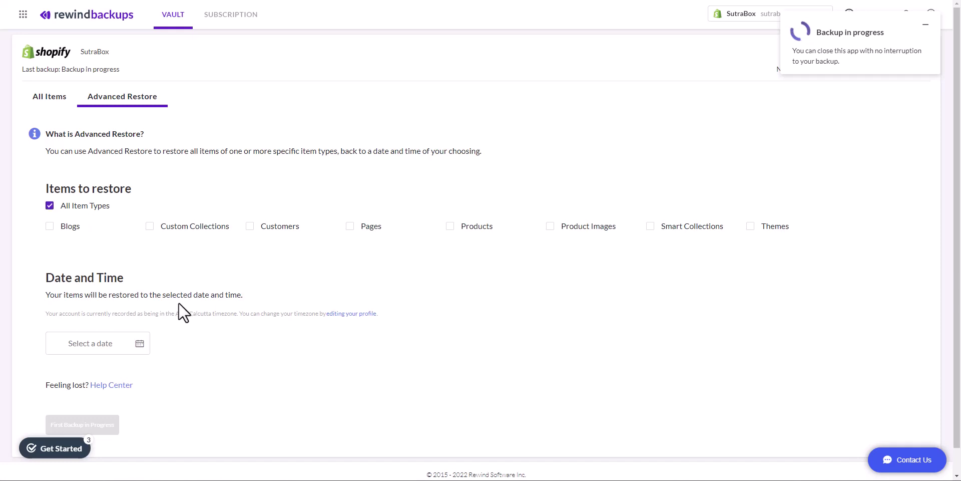
scroll(307, 338, "down", 1)
left_click(100, 319)
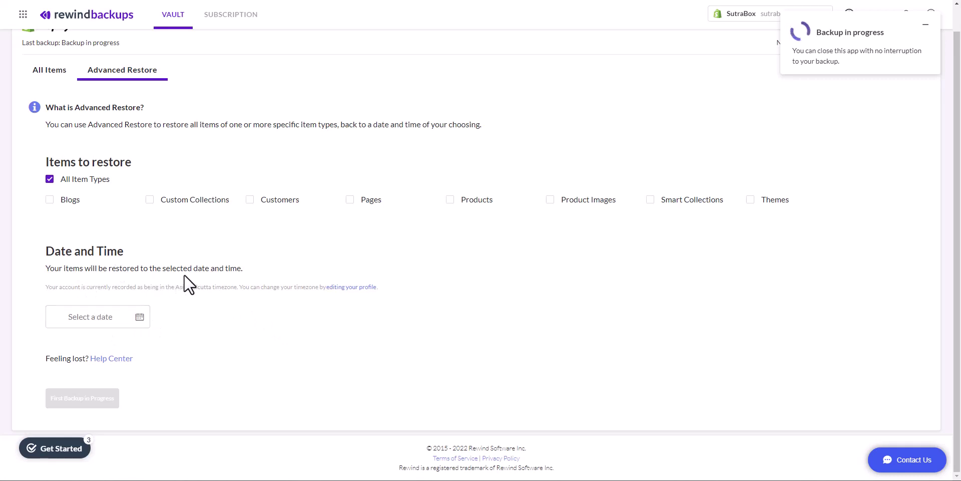
left_click(112, 318)
left_click(107, 388)
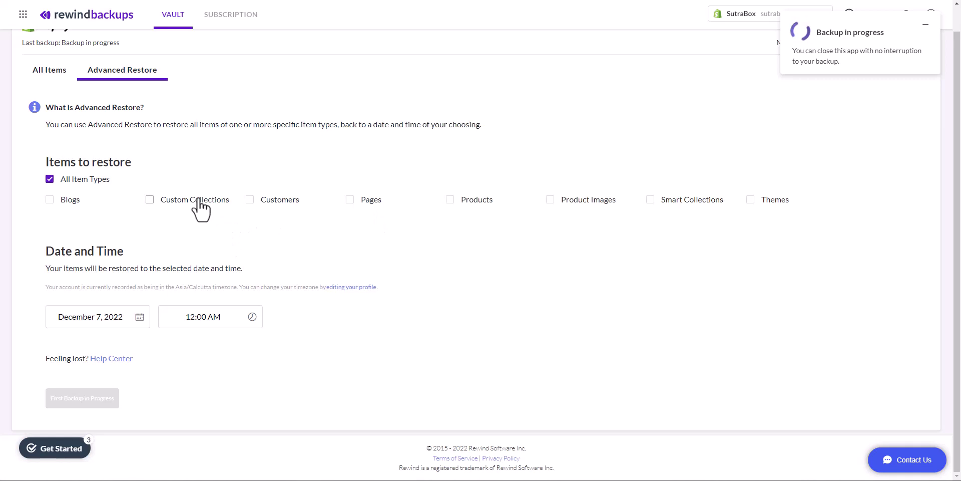
Minimize the backup progress notification and choose to upgrade so a backup runs now
scroll(221, 234, "up", 1)
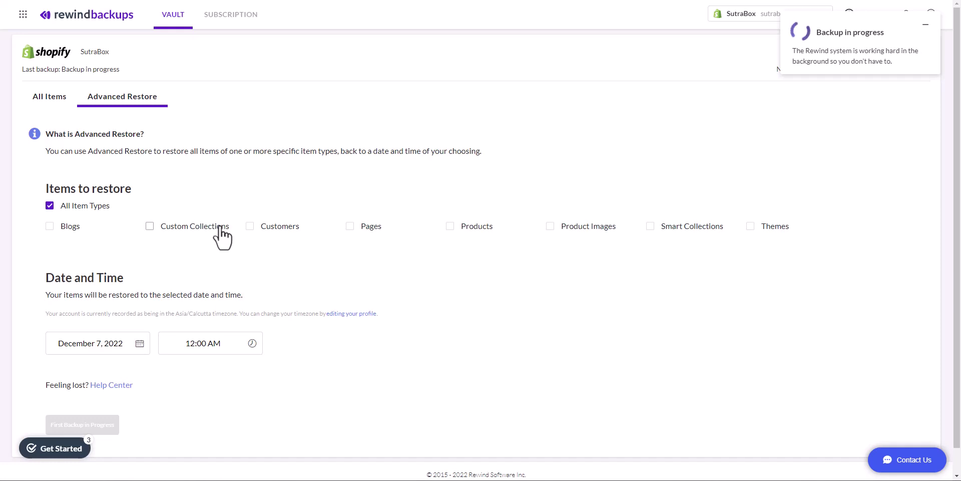
left_click(925, 24)
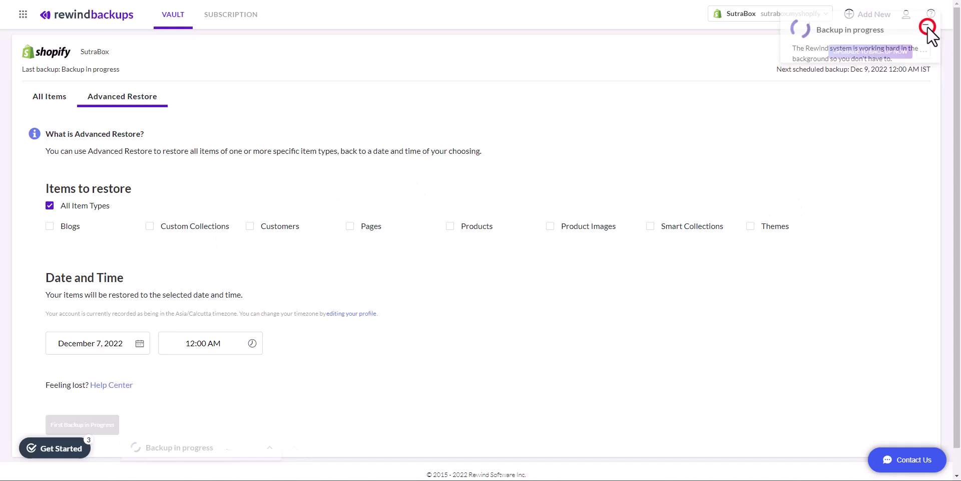
left_click(893, 51)
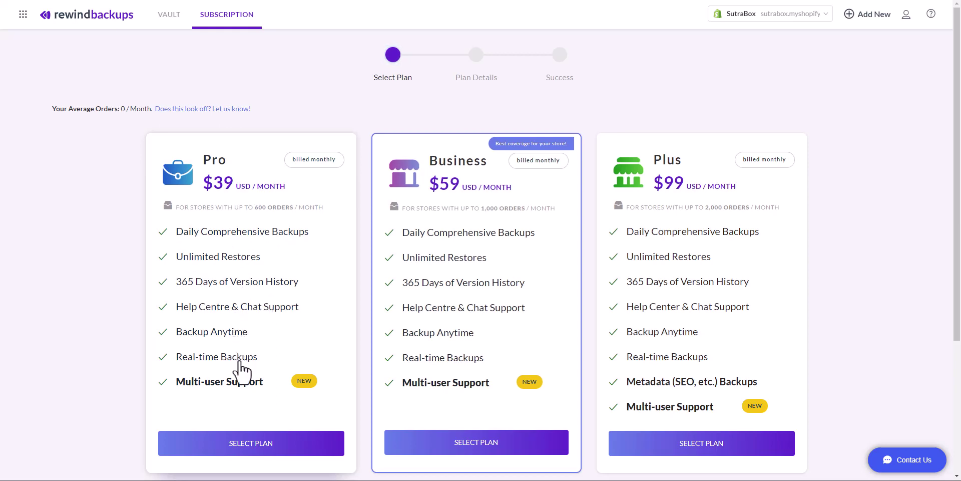
Scroll through the Pro ($39), Business ($59) and Plus ($99) plan cards to compare them
scroll(240, 371, "down", 3)
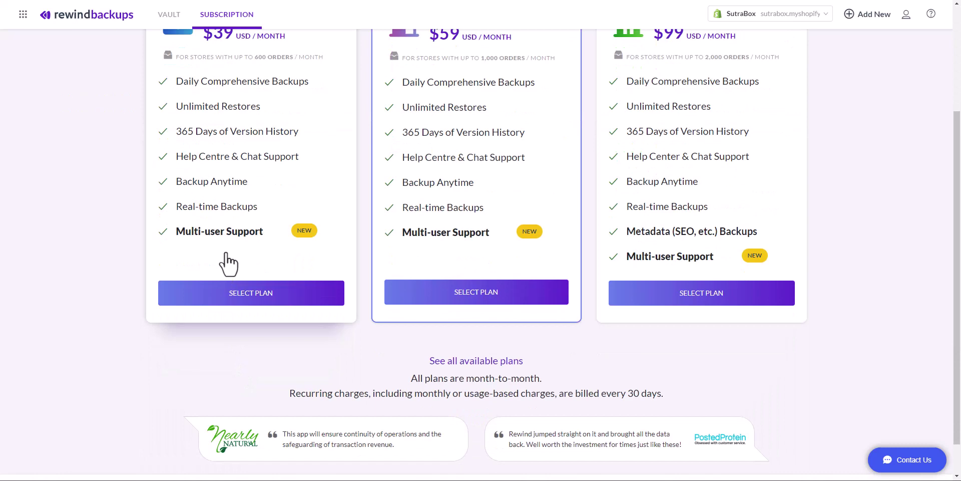
scroll(228, 264, "up", 3)
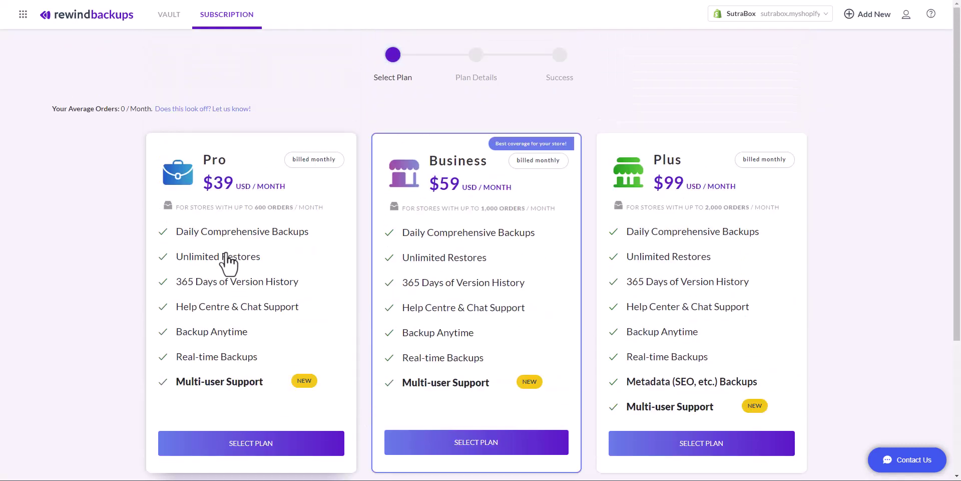
scroll(227, 264, "down", 3)
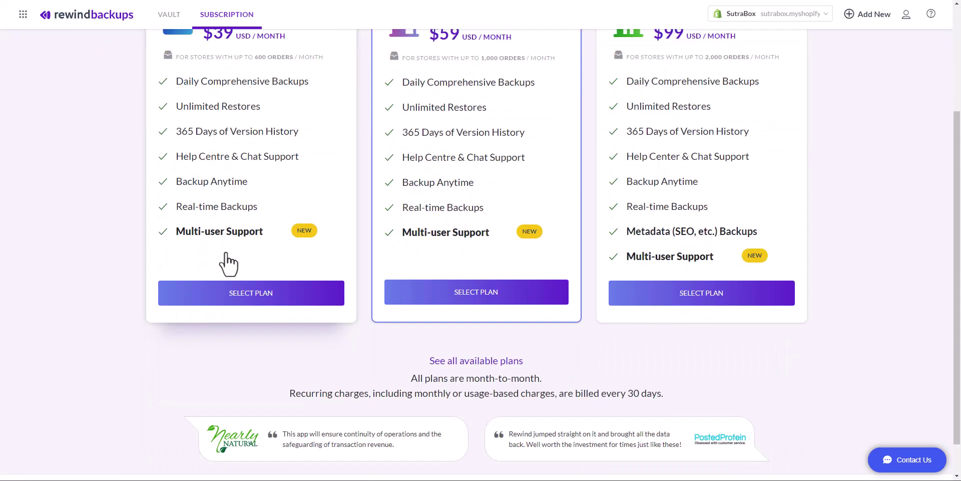
scroll(228, 264, "up", 3)
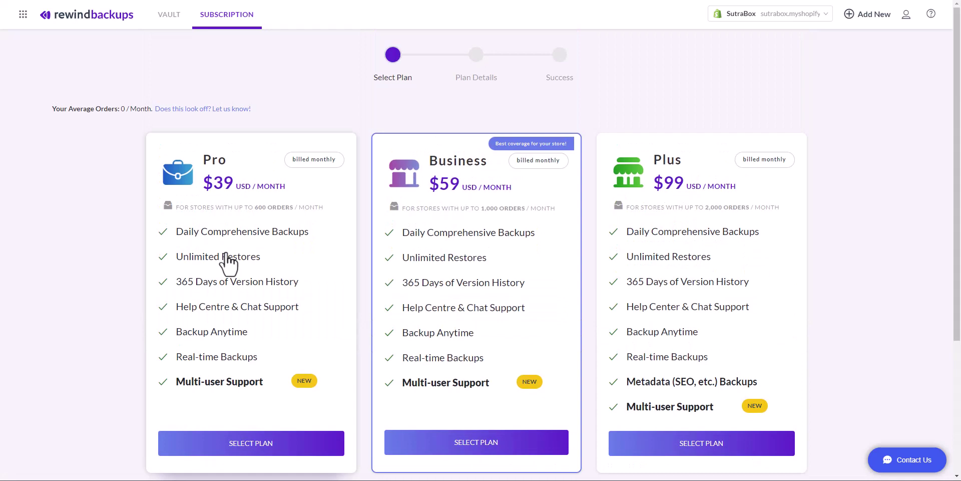
scroll(228, 264, "down", 3)
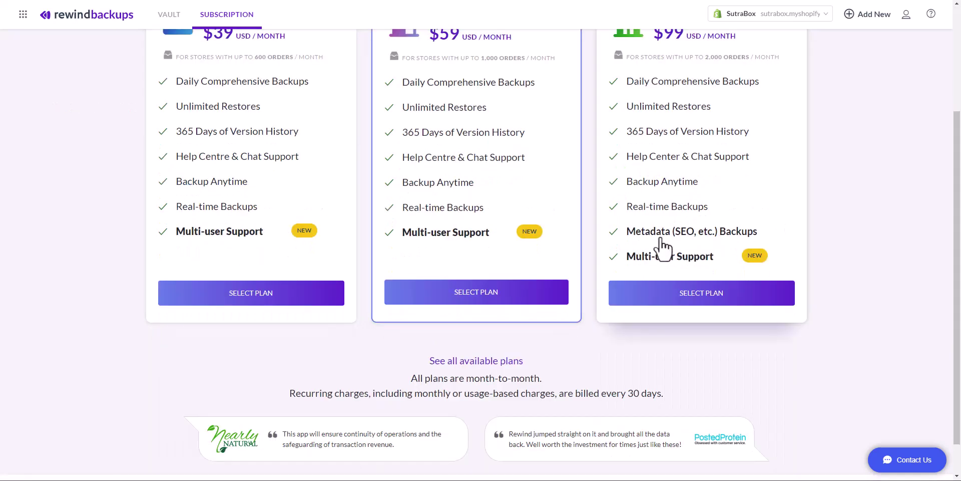
scroll(661, 247, "up", 3)
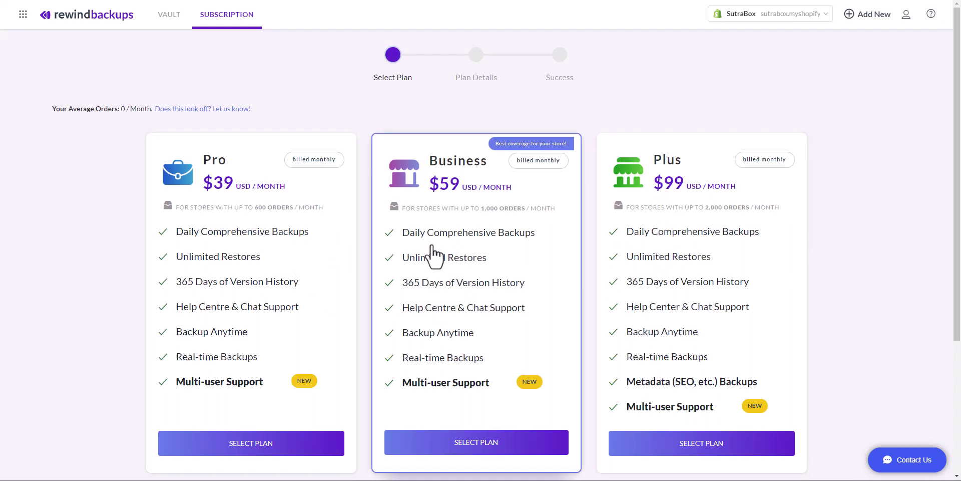
scroll(433, 256, "down", 3)
scroll(433, 256, "up", 3)
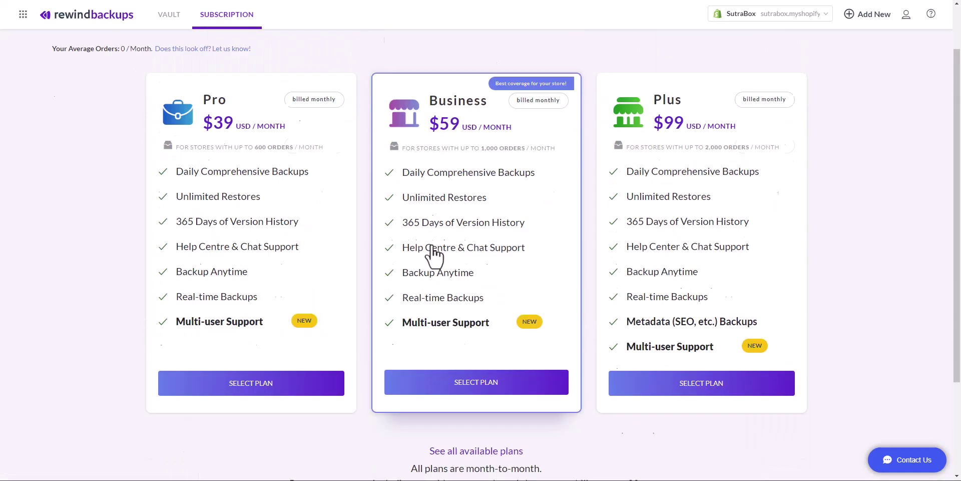
scroll(433, 255, "down", 3)
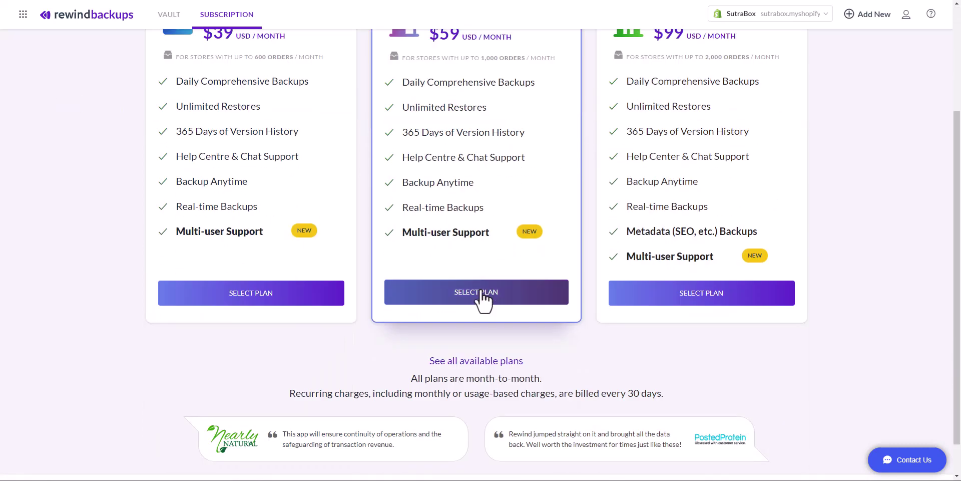
scroll(482, 296, "up", 3)
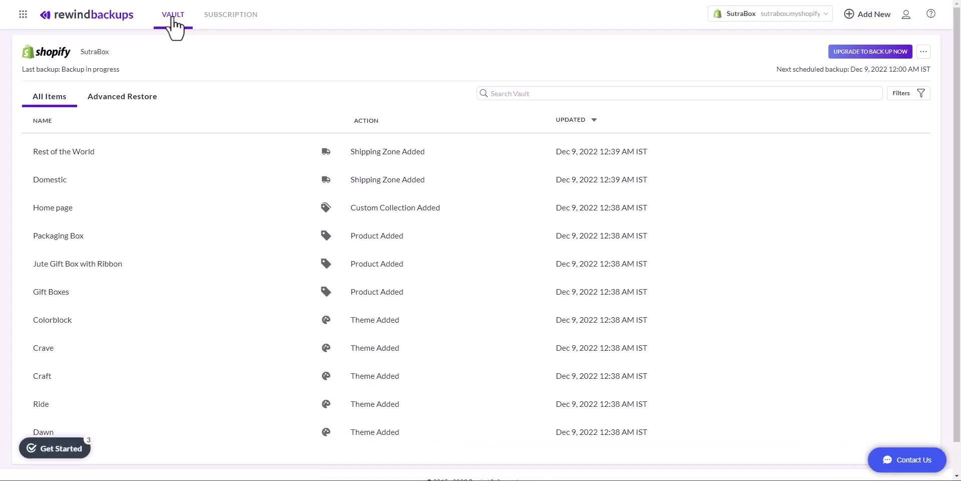
scroll(226, 161, "down", 3)
scroll(230, 166, "down", 2)
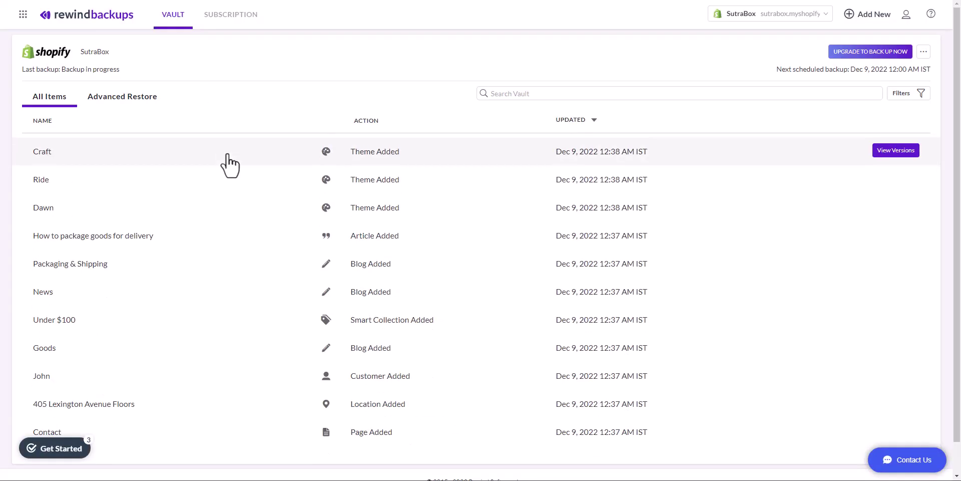
scroll(228, 196, "down", 1)
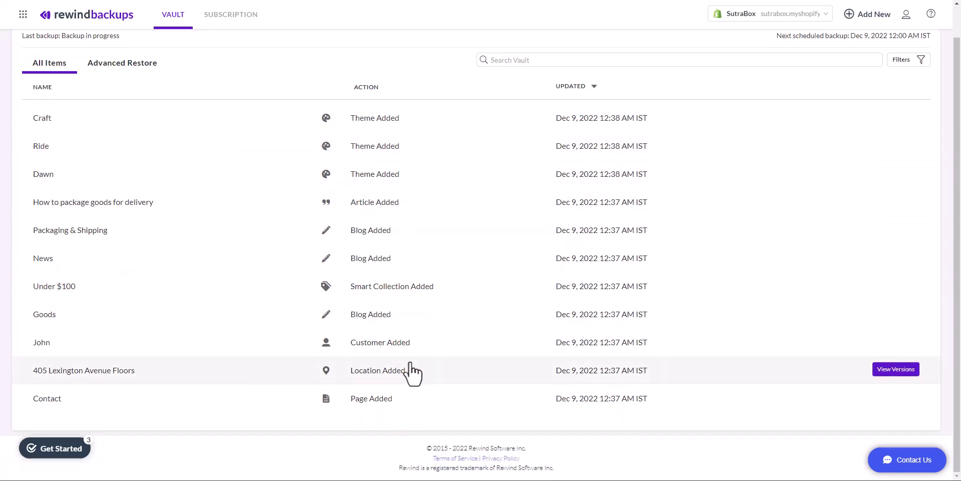
scroll(386, 320, "up", 4)
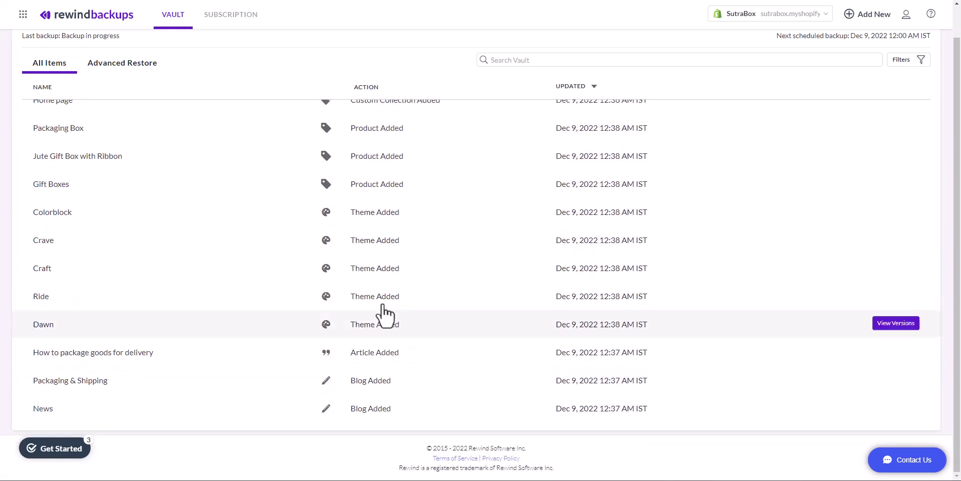
scroll(379, 241, "up", 2)
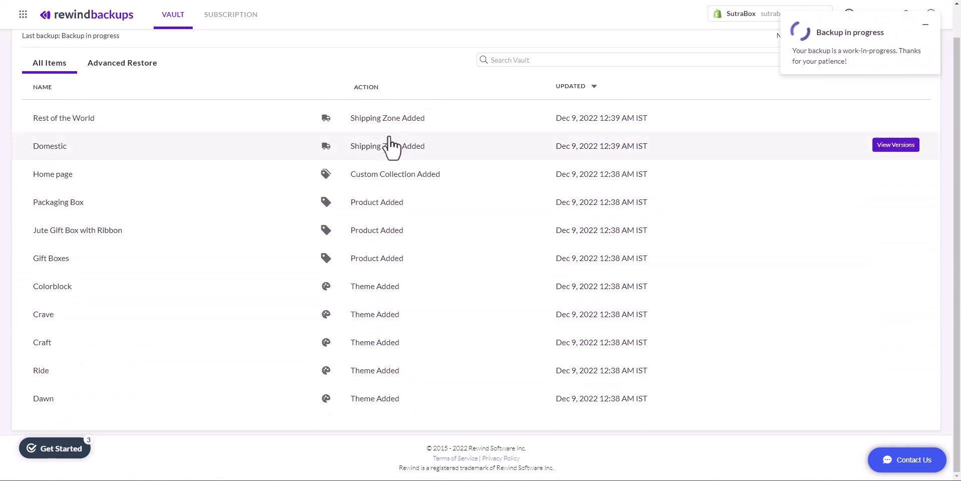